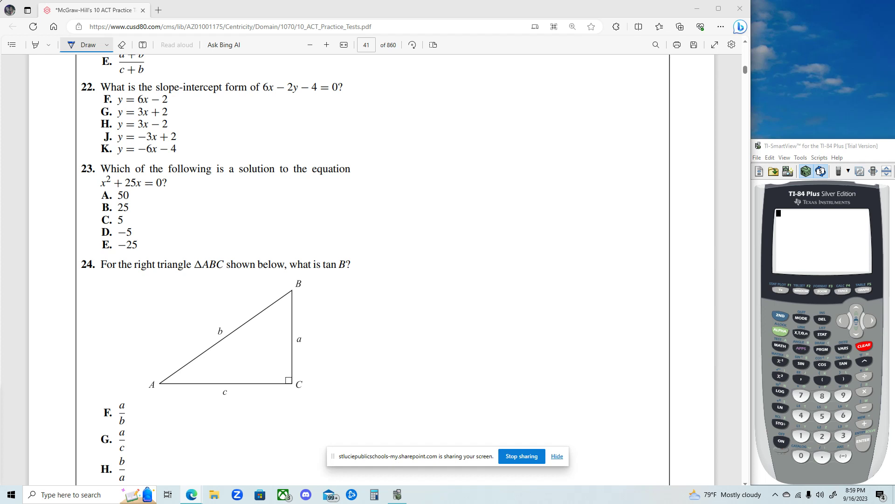
Step: Underline the words "slope-intercept" in question 22 with blue ink
drag(155, 92, 222, 93)
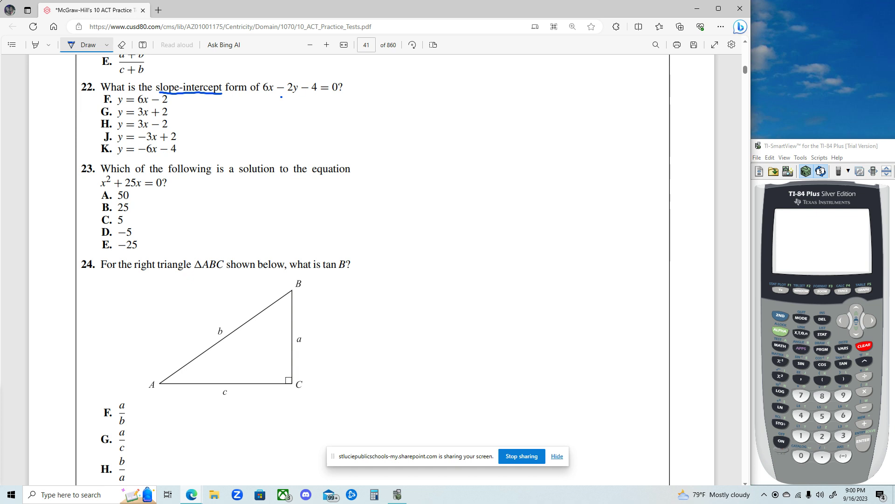
Step: Handwrite +2y under both sides of 6x − 2y − 4 = 0 and box the left one
mouse_move(282, 99)
mouse_down()
mouse_move(281, 109)
mouse_move(298, 104)
mouse_move(294, 114)
mouse_move(335, 101)
mouse_up()
drag(336, 97, 349, 110)
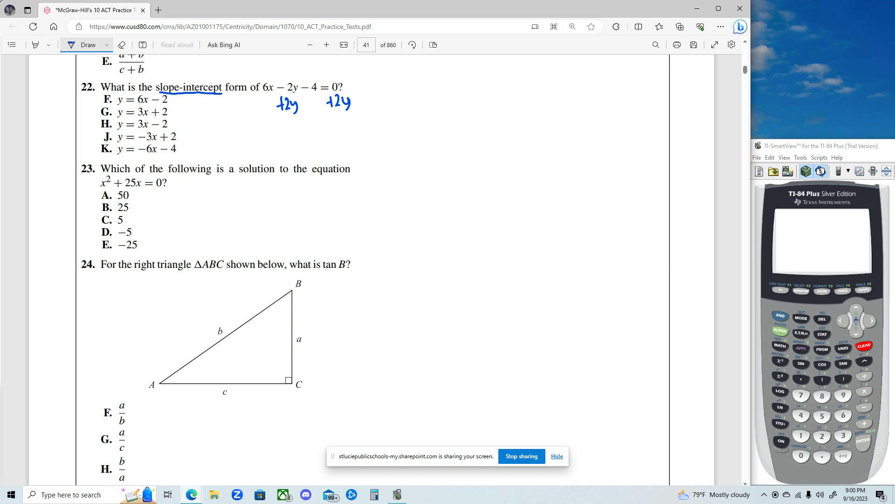
mouse_move(274, 86)
mouse_down()
mouse_move(277, 117)
mouse_move(301, 117)
mouse_move(299, 81)
mouse_move(275, 80)
mouse_up()
Step: Write the rearranged equation 2y = 6x − 4 to the right of question 22
mouse_move(446, 92)
mouse_down()
mouse_move(441, 105)
mouse_move(496, 96)
mouse_up()
drag(494, 85, 494, 99)
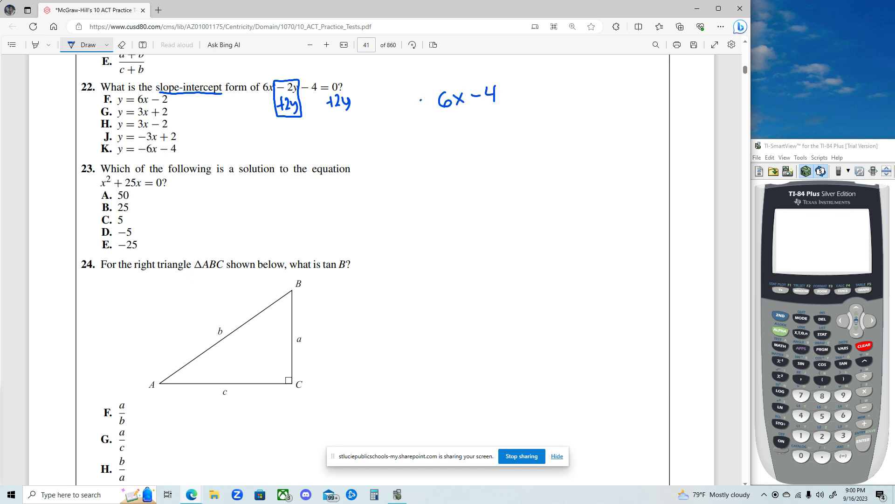
drag(419, 99, 428, 99)
mouse_move(420, 106)
mouse_down()
mouse_move(429, 106)
mouse_move(385, 105)
mouse_move(395, 110)
mouse_move(406, 96)
mouse_move(401, 119)
mouse_up()
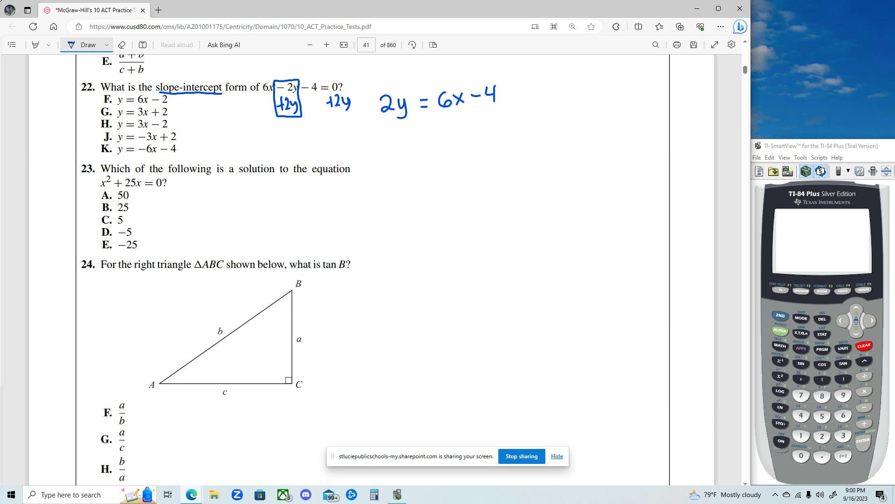
Step: Divide each term of 2y = 6x − 4 by 2 with fraction bars
mouse_move(385, 125)
mouse_down()
mouse_move(409, 124)
mouse_move(405, 140)
mouse_up()
mouse_move(439, 112)
mouse_down()
mouse_move(465, 109)
mouse_move(467, 127)
mouse_move(504, 104)
mouse_move(510, 122)
mouse_up()
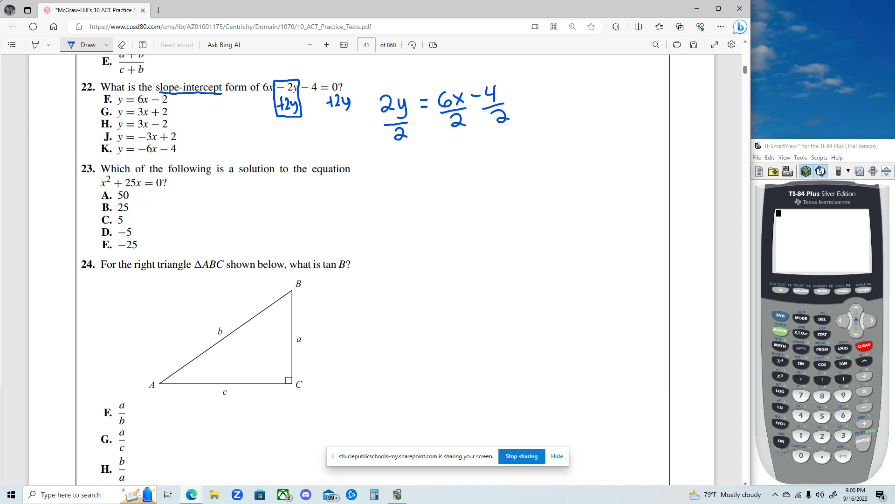
Step: Write the simplified result y = 3x − 2 and circle answer choice H
mouse_move(401, 155)
mouse_down()
mouse_move(409, 171)
mouse_move(429, 152)
mouse_up()
mouse_move(436, 147)
mouse_down()
mouse_move(445, 154)
mouse_move(438, 161)
mouse_move(460, 152)
mouse_move(467, 159)
mouse_move(453, 162)
mouse_move(500, 148)
mouse_move(492, 159)
mouse_up()
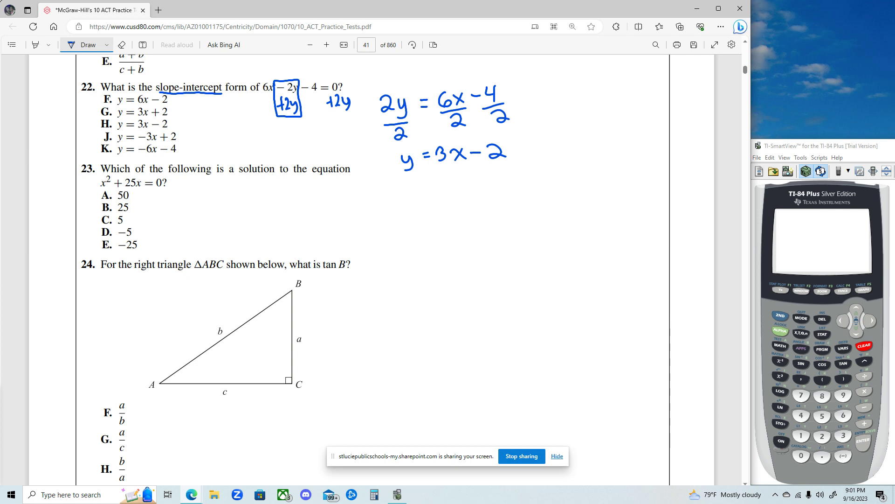
drag(111, 119, 114, 127)
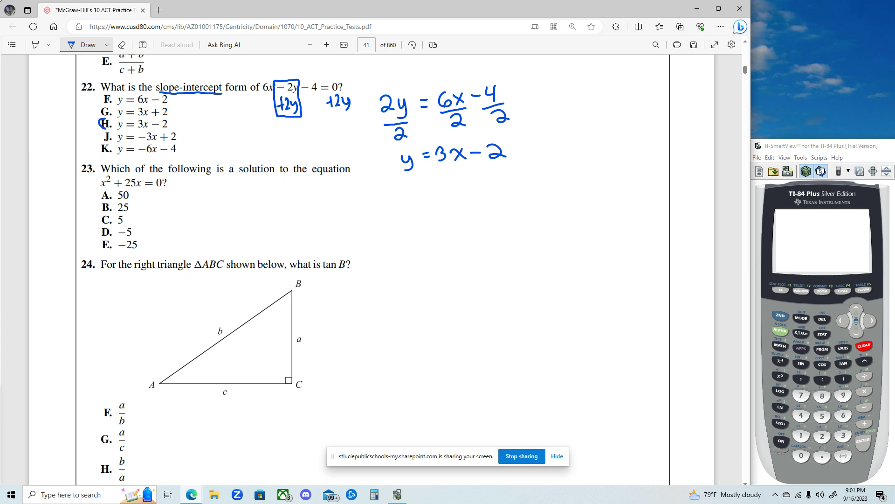